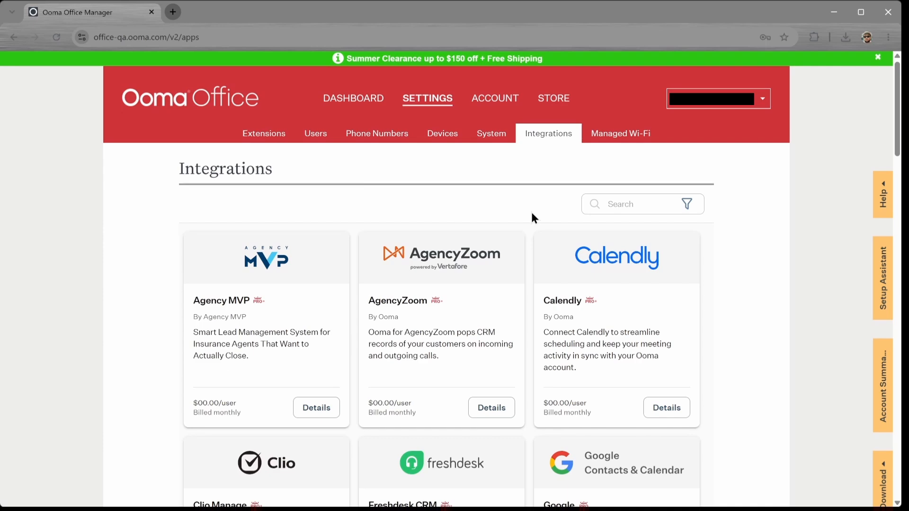
Buy the Clio Manage integration at $00.00 monthly so it shows enabled alongside Google.
scroll(532, 213, "down", 5)
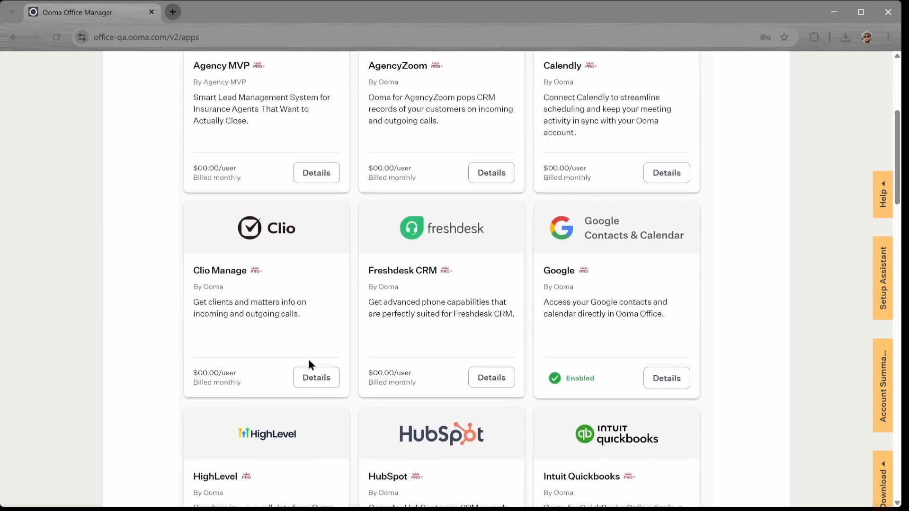
left_click(299, 379)
scroll(550, 379, "up", 5)
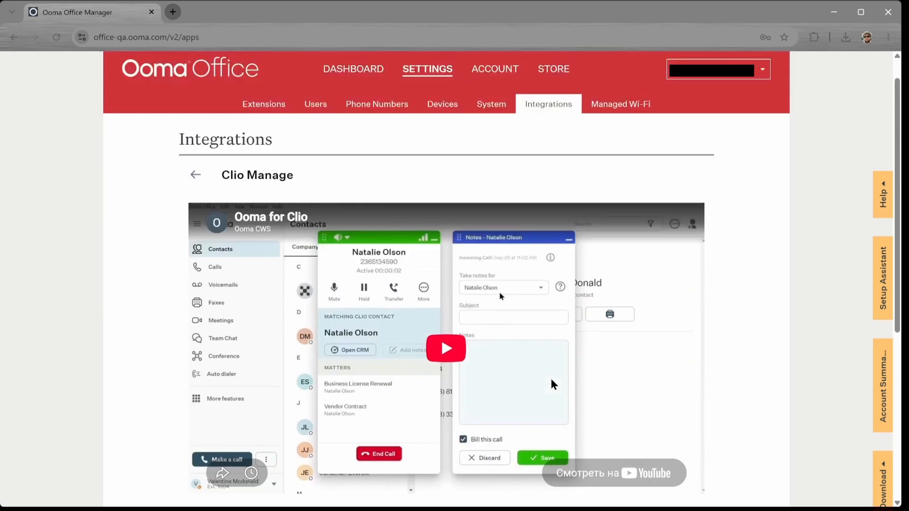
scroll(553, 384, "down", 4)
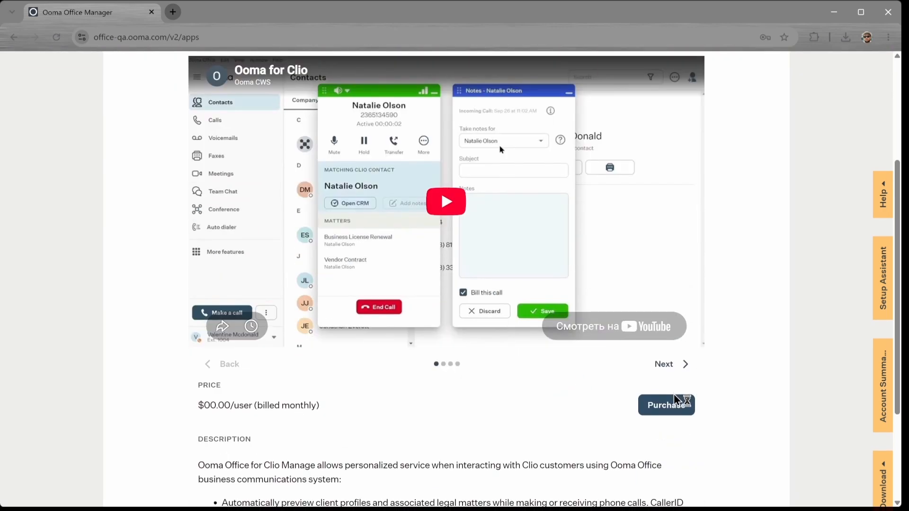
left_click(671, 405)
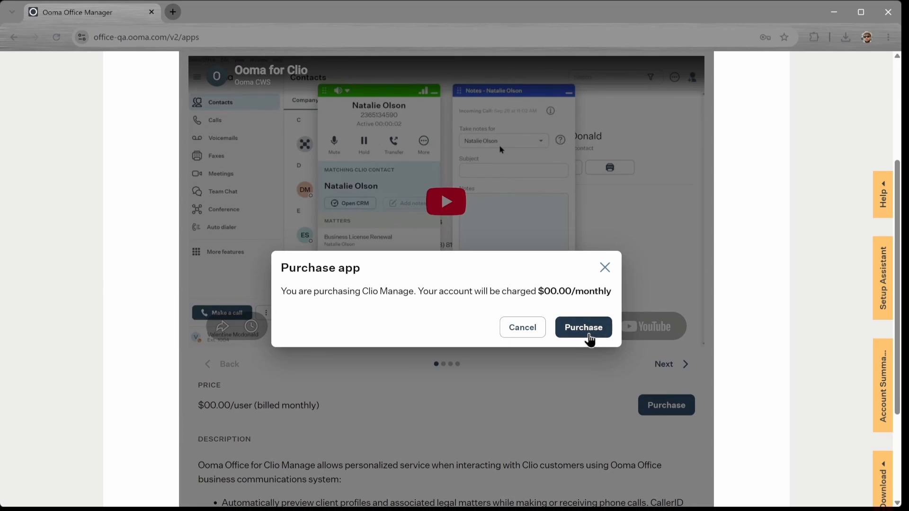
left_click(589, 334)
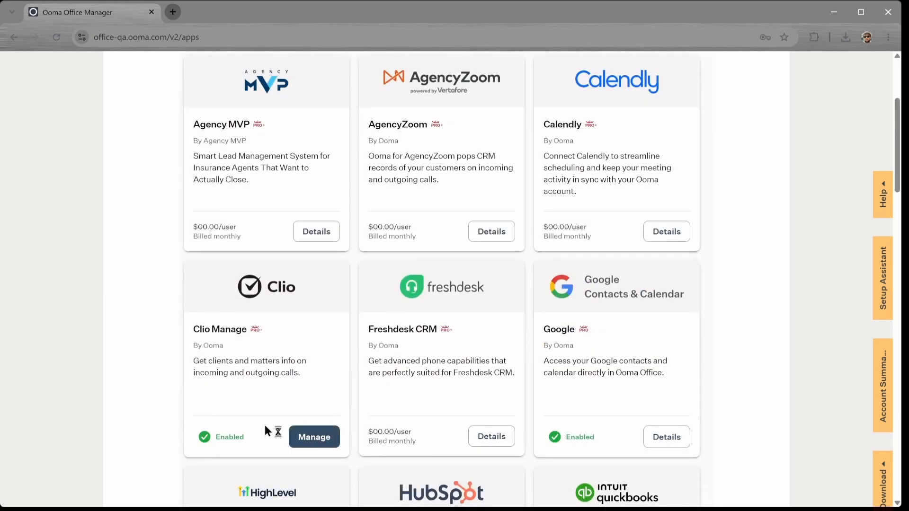
double_click(229, 439)
scroll(258, 441, "up", 4)
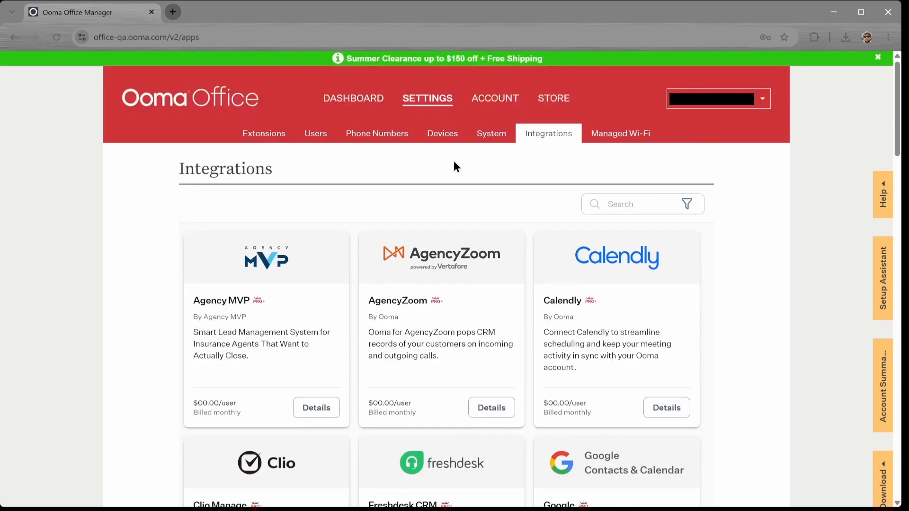
Confirm AI transcriptions are enabled in System > Call Recording, then go to the Users list.
left_click(489, 143)
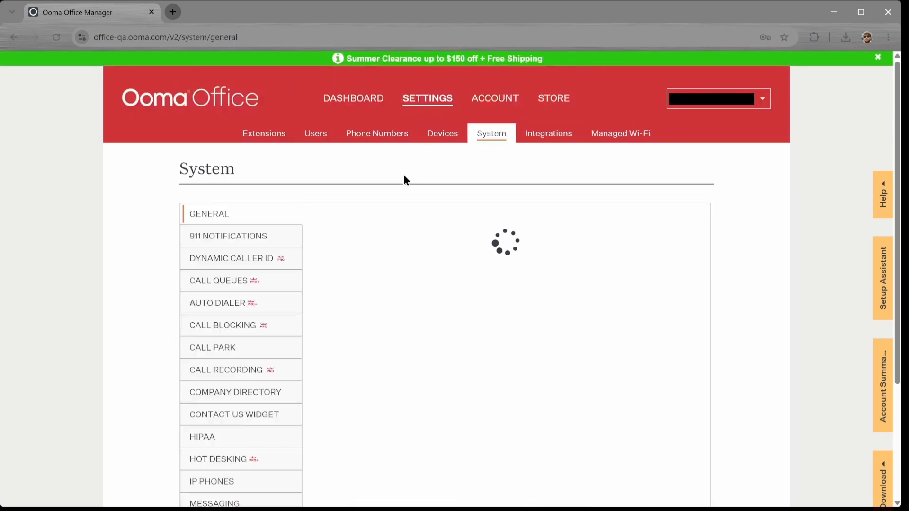
left_click(226, 366)
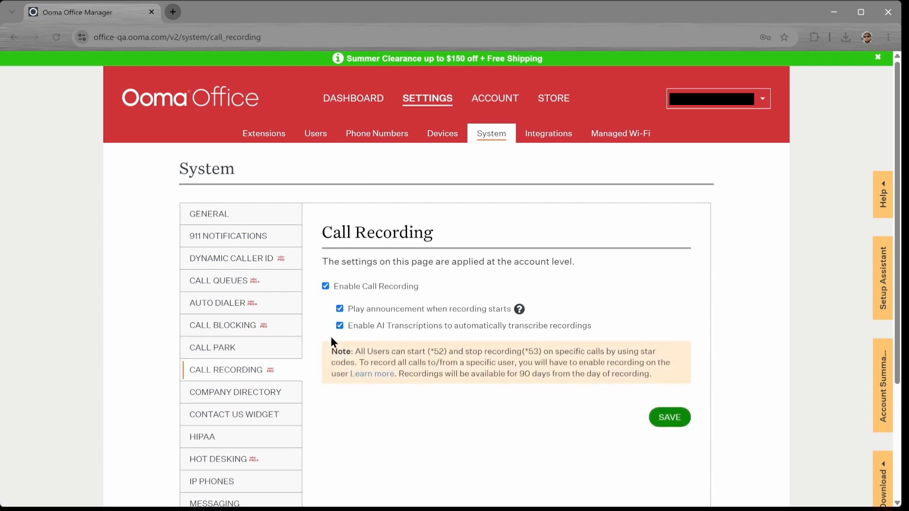
left_click_drag(592, 327, 344, 326)
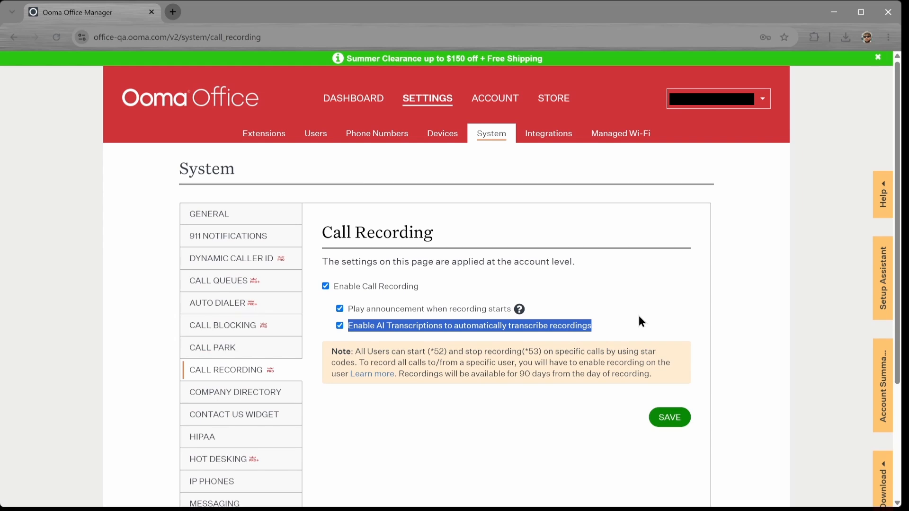
left_click(304, 147)
left_click(311, 138)
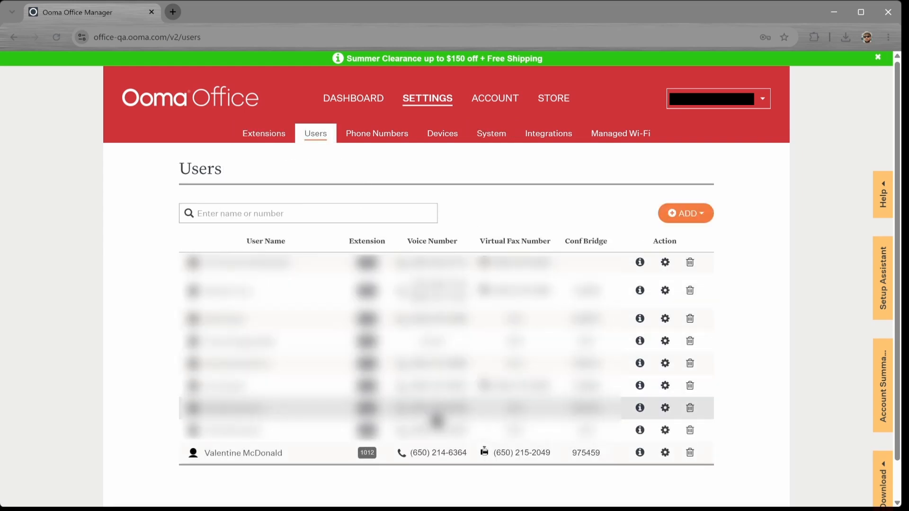
Tick Record all calls in extension 1012's Features and save.
left_click(438, 458)
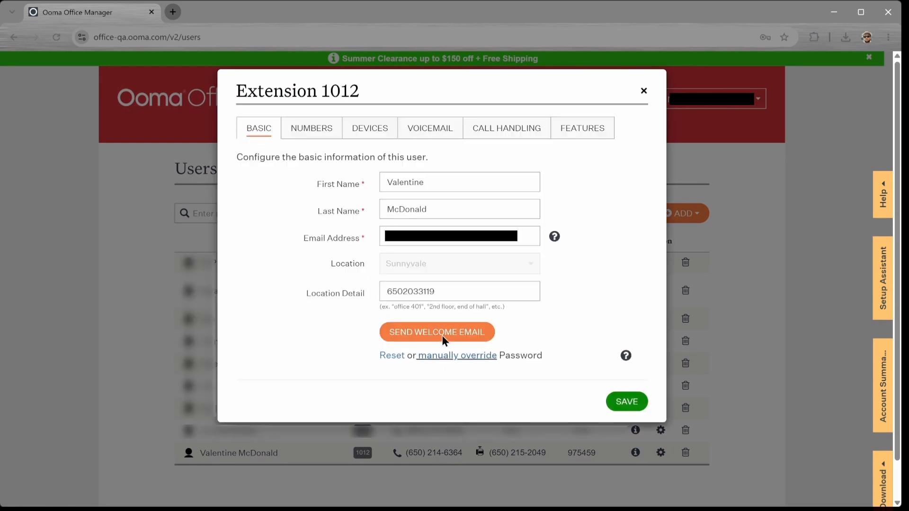
left_click(563, 134)
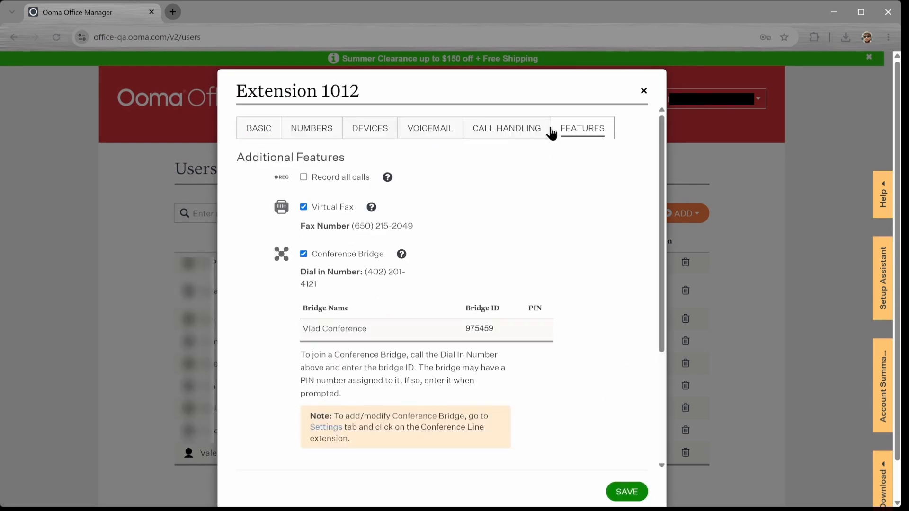
left_click(304, 177)
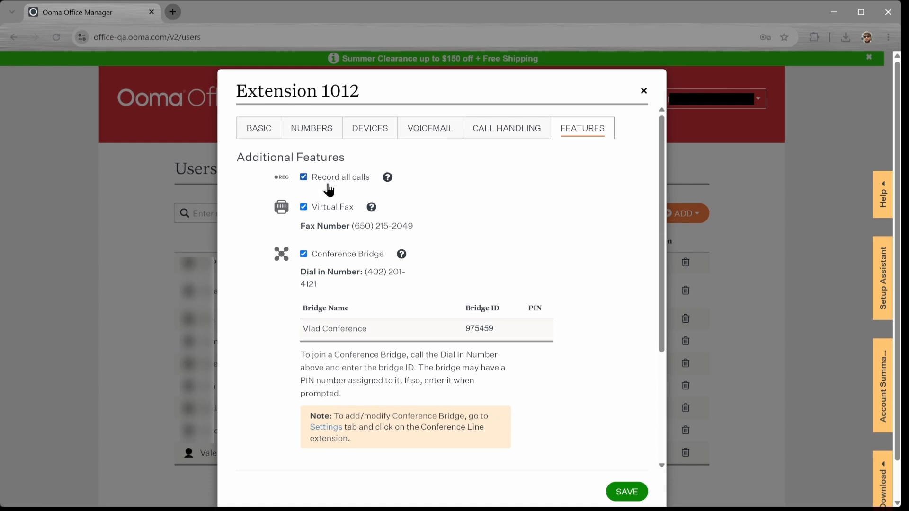
left_click(612, 495)
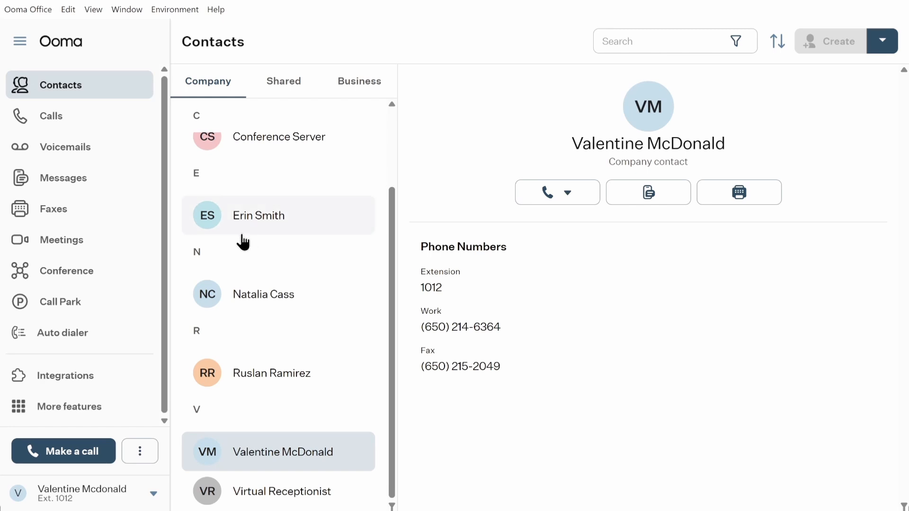
Open the Clio Manage integration page from Integrations and expand its How to use steps.
left_click(112, 385)
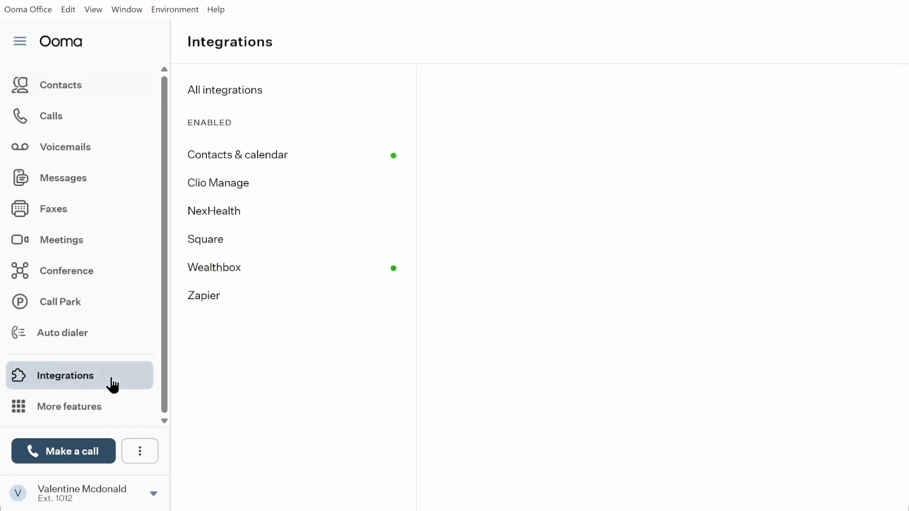
left_click(259, 191)
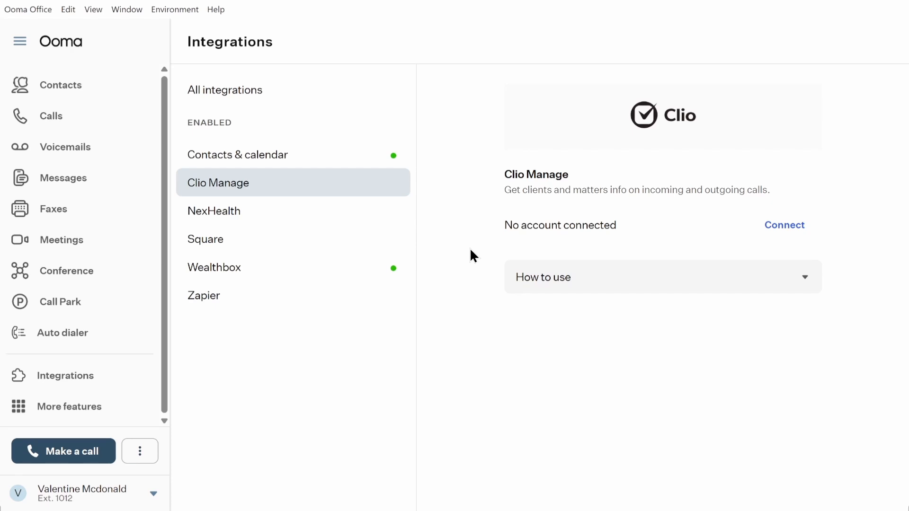
left_click(806, 283)
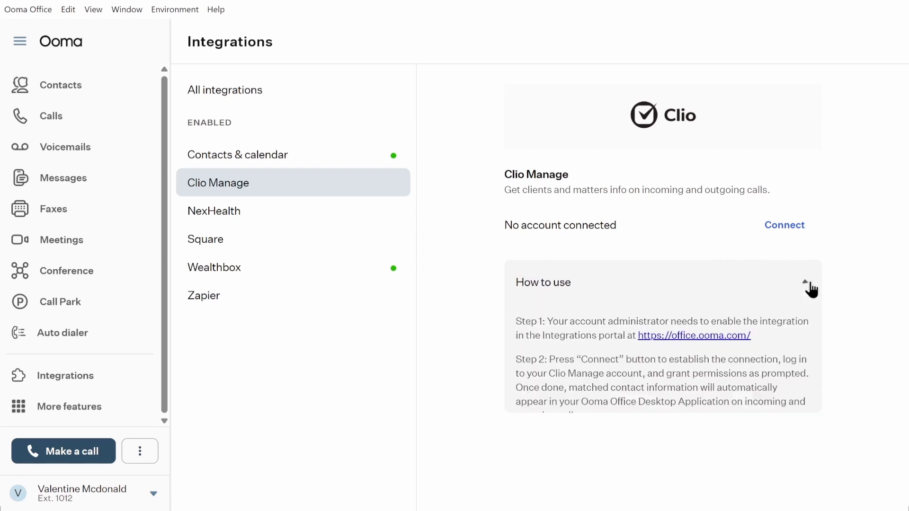
scroll(772, 306, "down", 3)
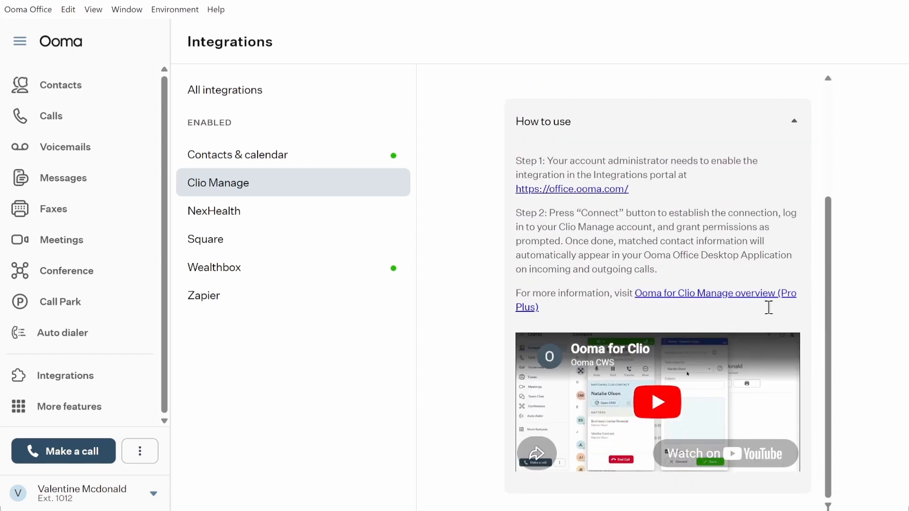
scroll(769, 307, "up", 3)
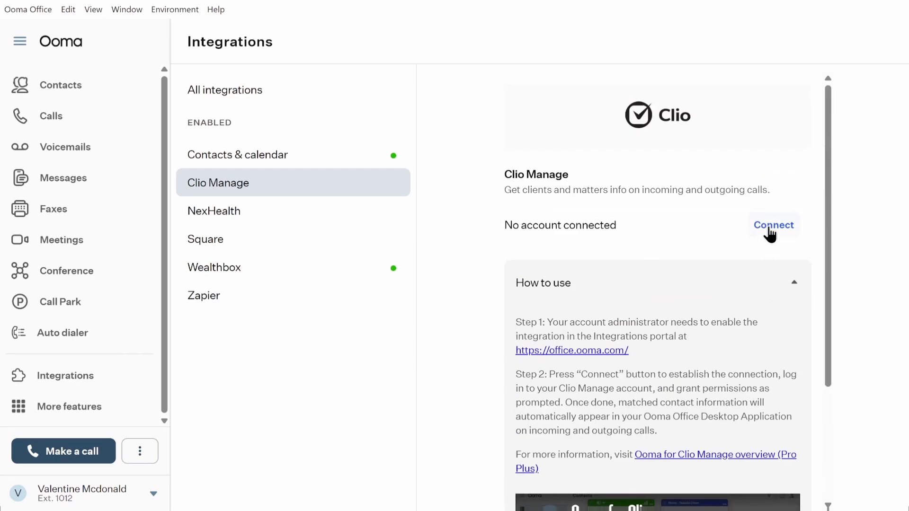
Connect a Clio account, signing in with its e-mail, password and the phone login code.
left_click(770, 232)
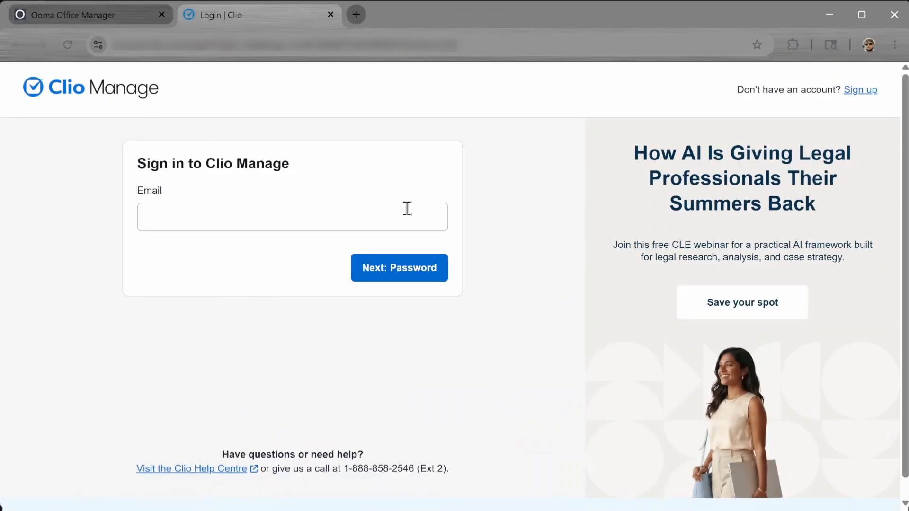
key("ctrl+v")
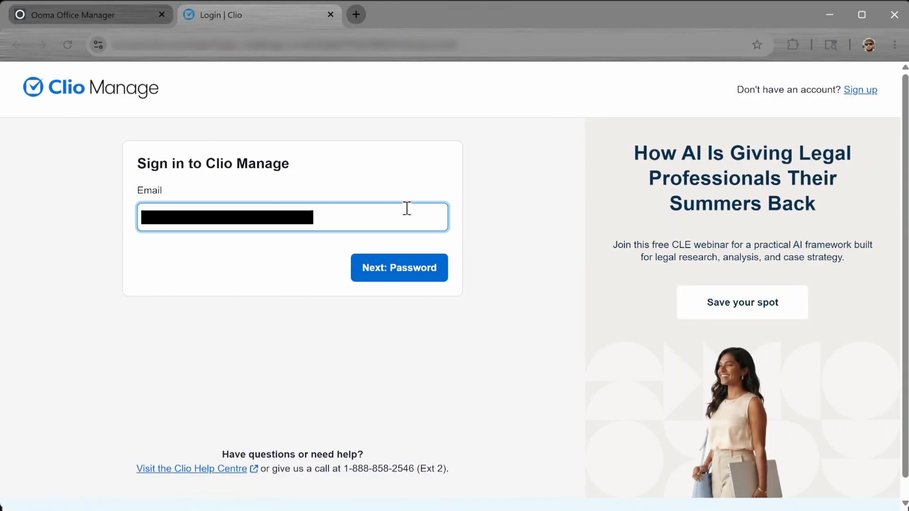
left_click(407, 267)
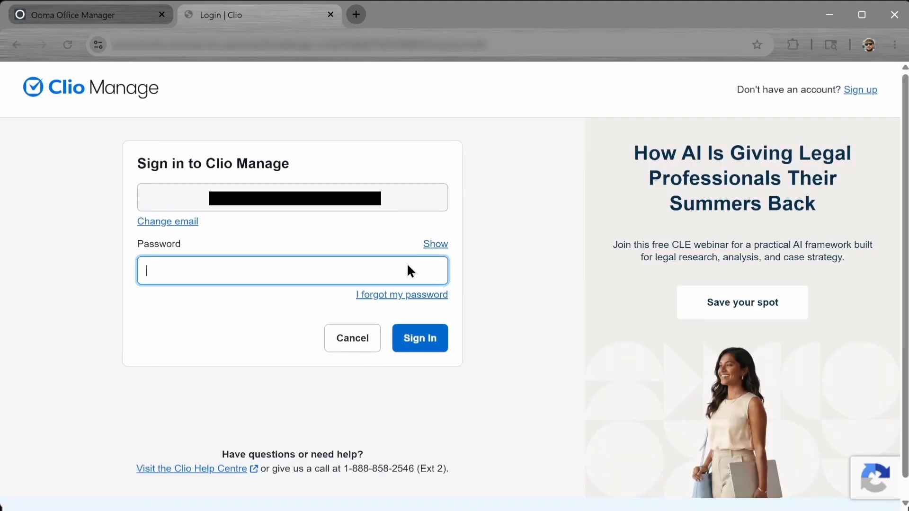
type("•••••••••")
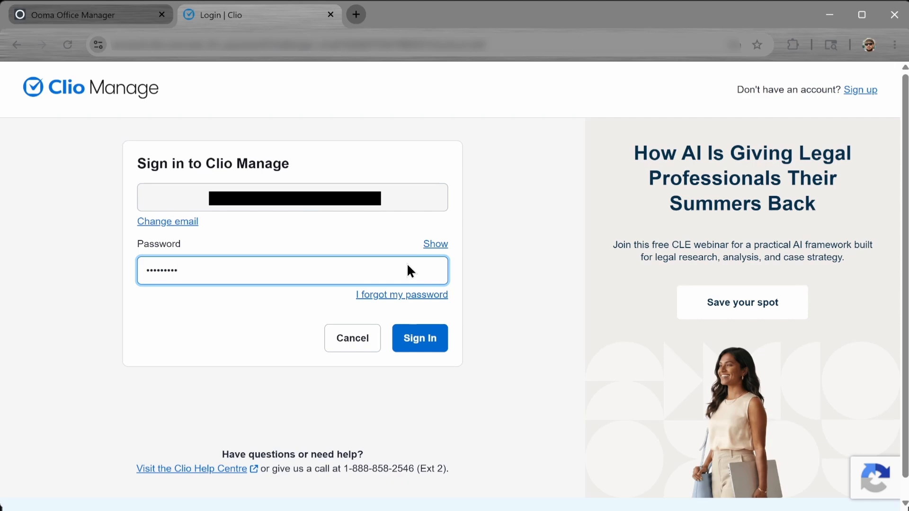
left_click(424, 344)
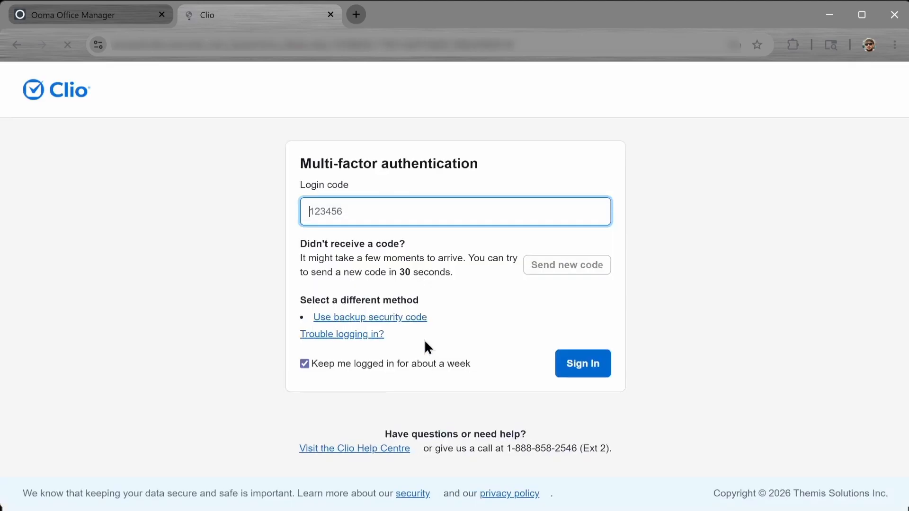
key("ctrl+v")
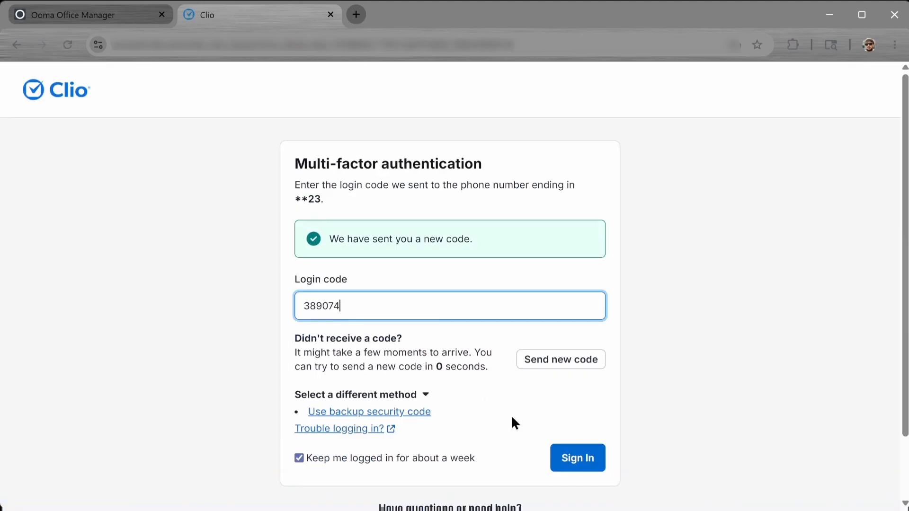
left_click(574, 469)
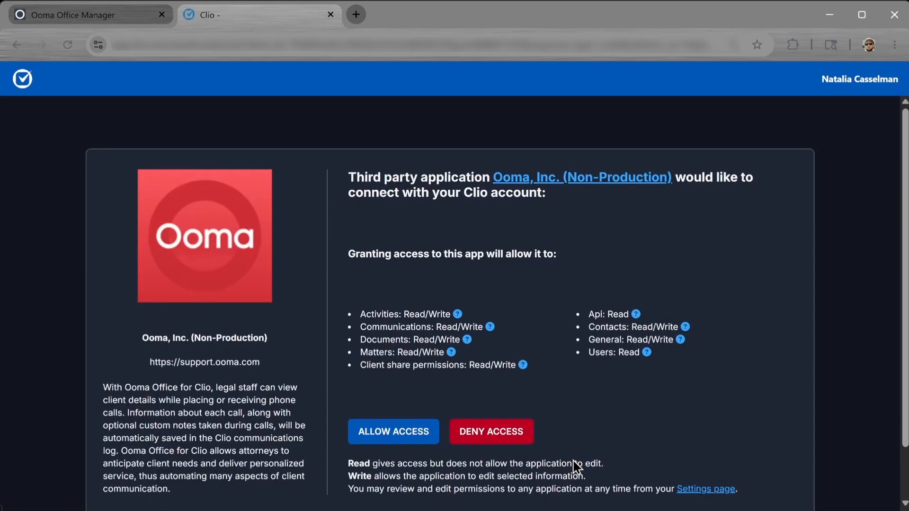
Grant Ooma access to the Clio account on the authorization page.
scroll(574, 466, "down", 2)
scroll(574, 466, "up", 2)
left_click(397, 445)
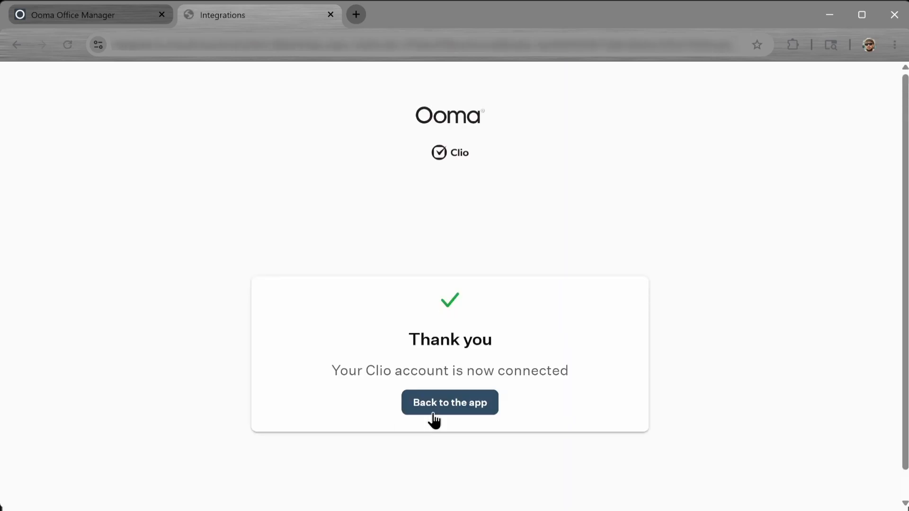
Return from the confirmation page to the Ooma Office desktop app via the browser prompt.
left_click(450, 410)
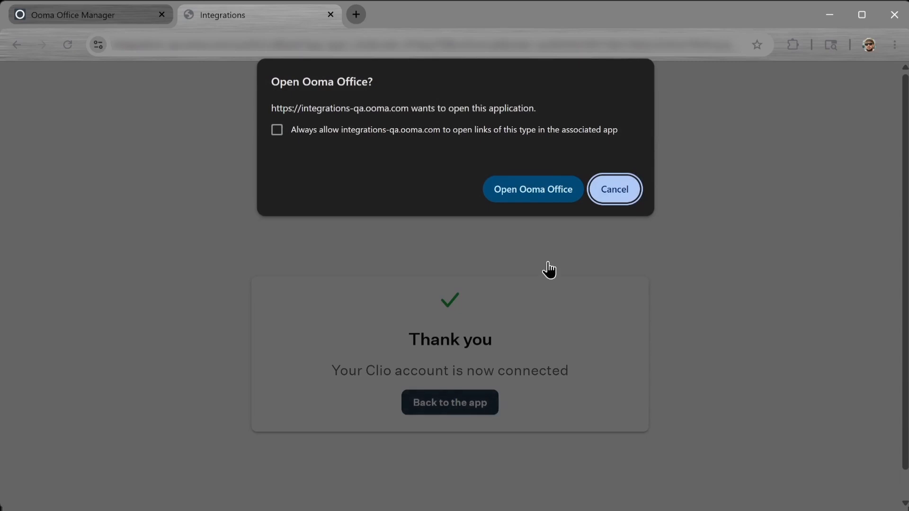
left_click(560, 192)
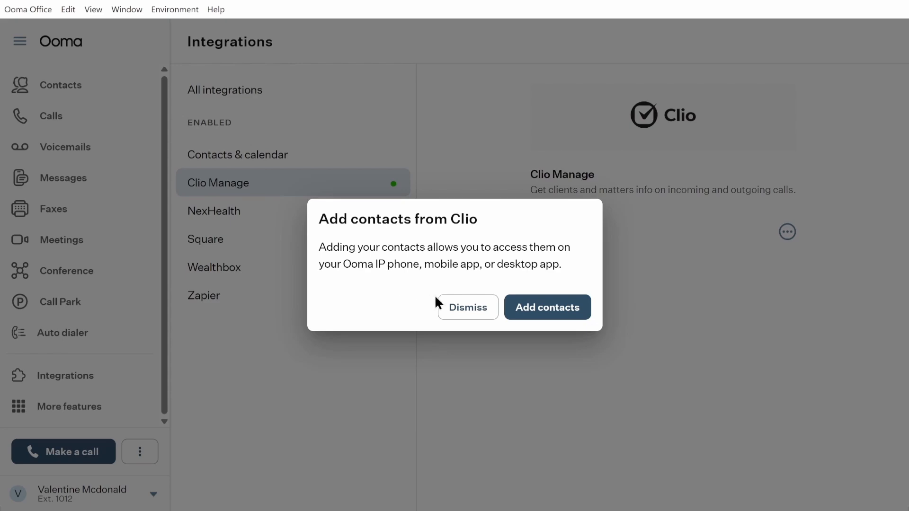
Skip the contacts prompt, then have Clio save texts, recordings and transcriptions and import contacts.
left_click(456, 310)
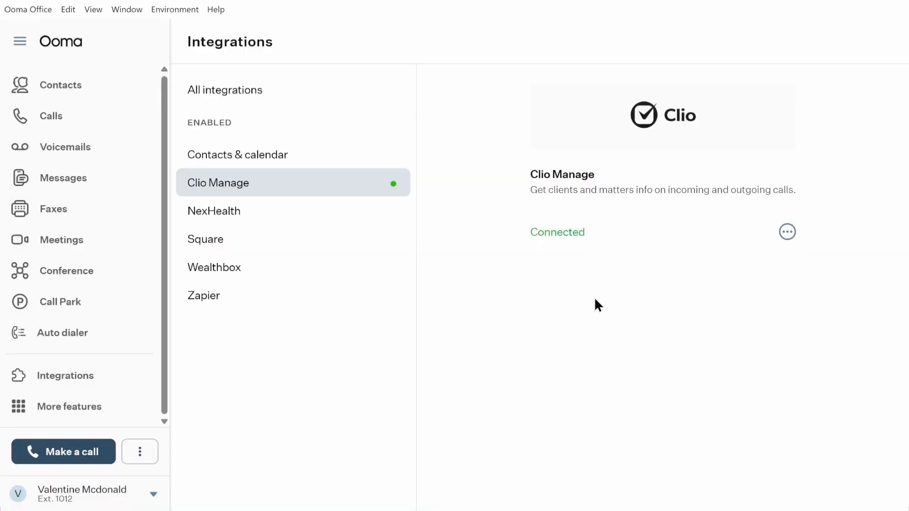
left_click(782, 234)
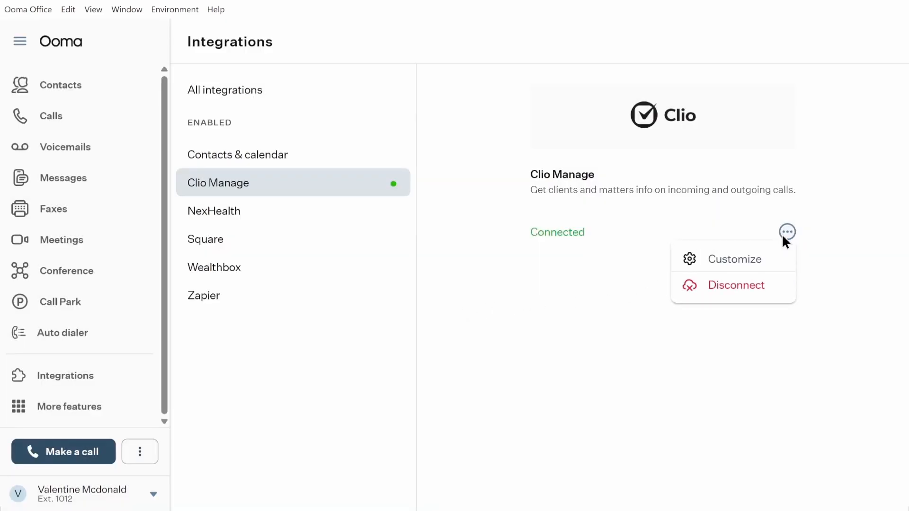
left_click(766, 258)
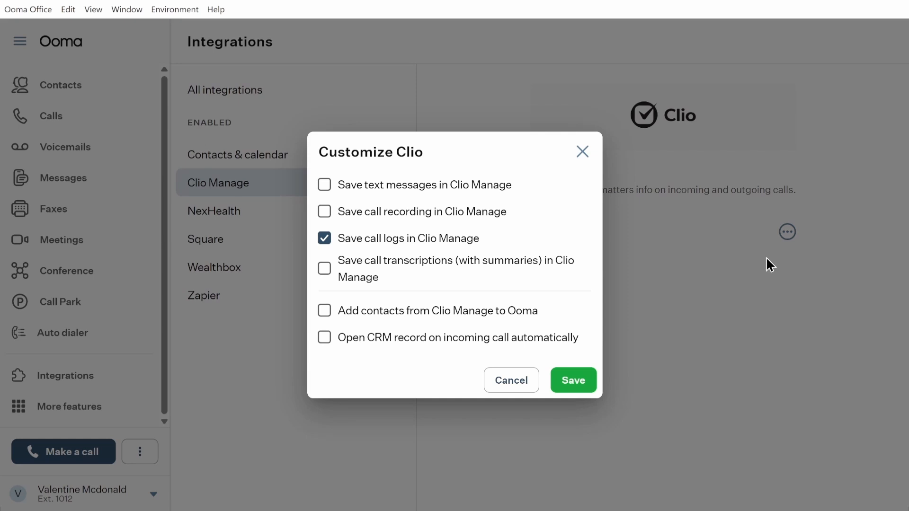
left_click(472, 187)
left_click(471, 213)
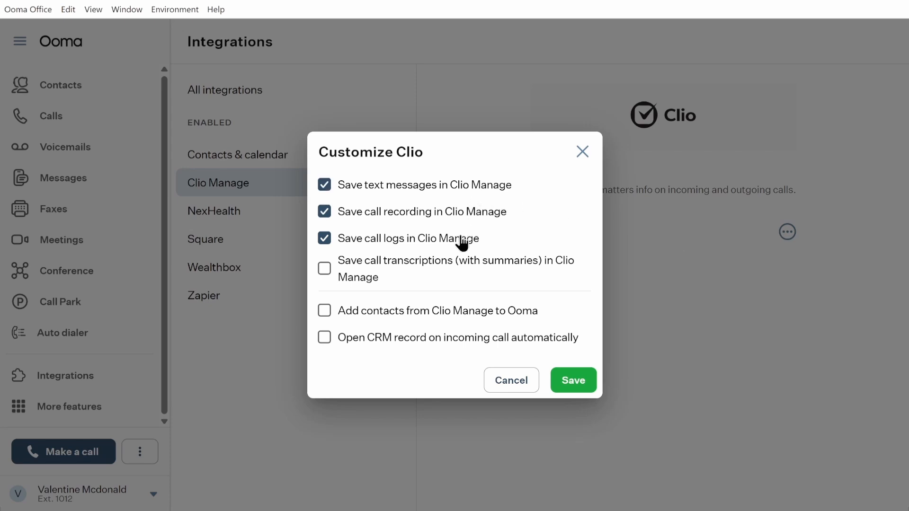
left_click(456, 263)
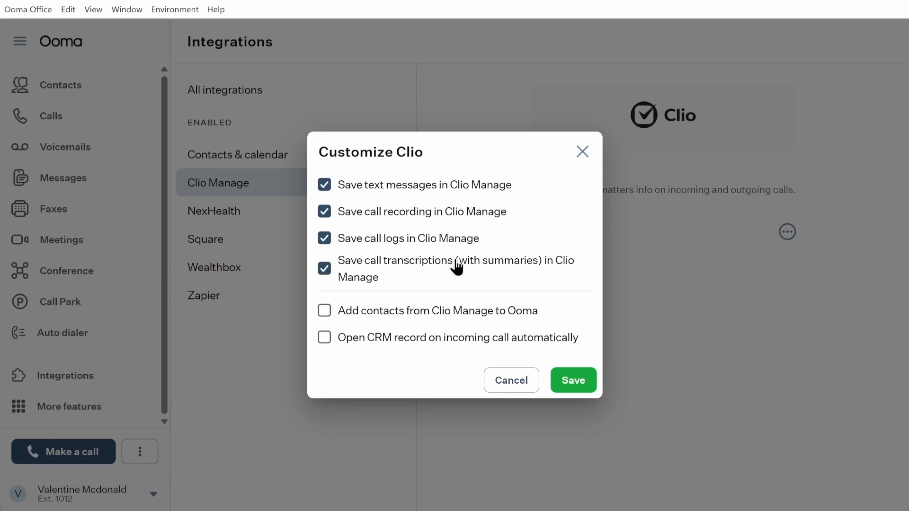
left_click(455, 313)
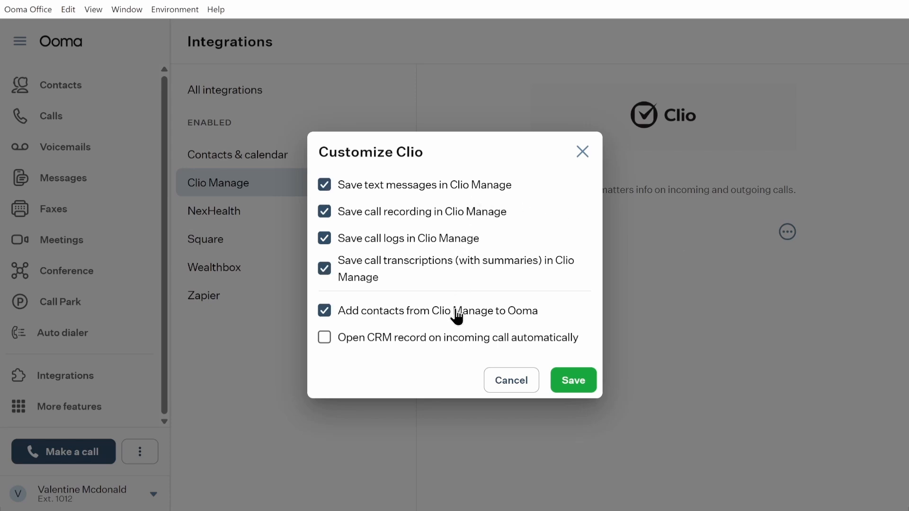
left_click(574, 389)
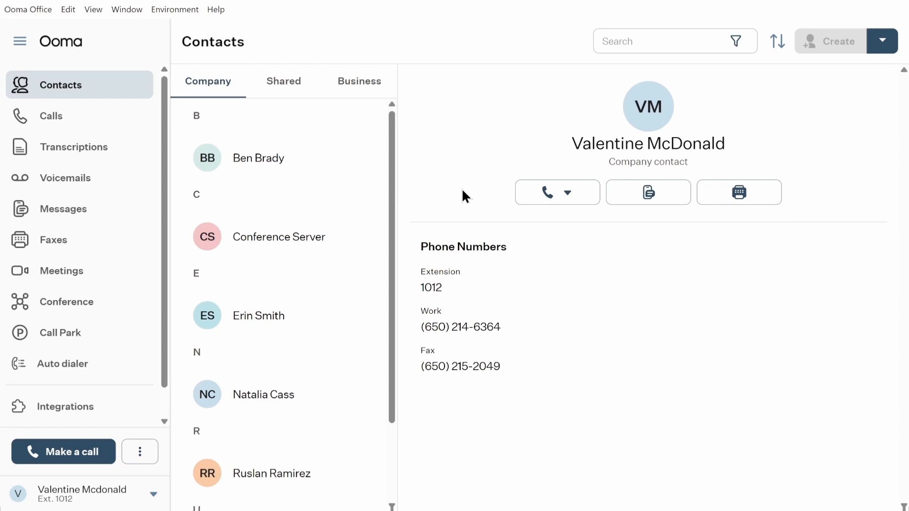
Call back the most recent contact from the dialpad's recent calls.
left_click(70, 452)
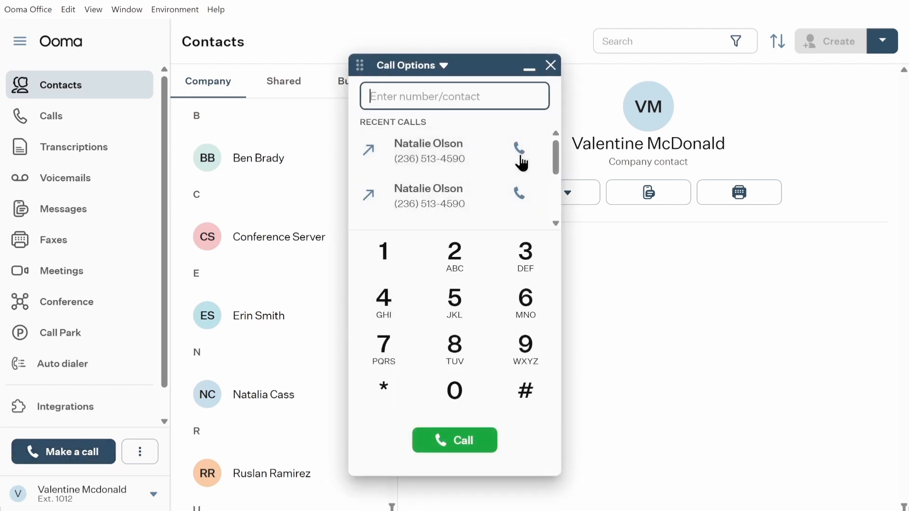
left_click(520, 156)
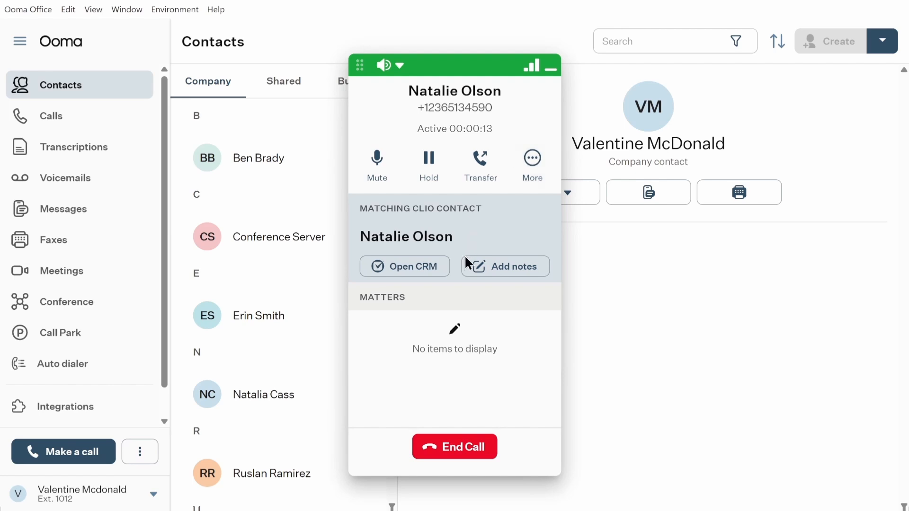
Save call notes with subject 'Test Notes' and body 'Test Test Test'.
left_click(484, 269)
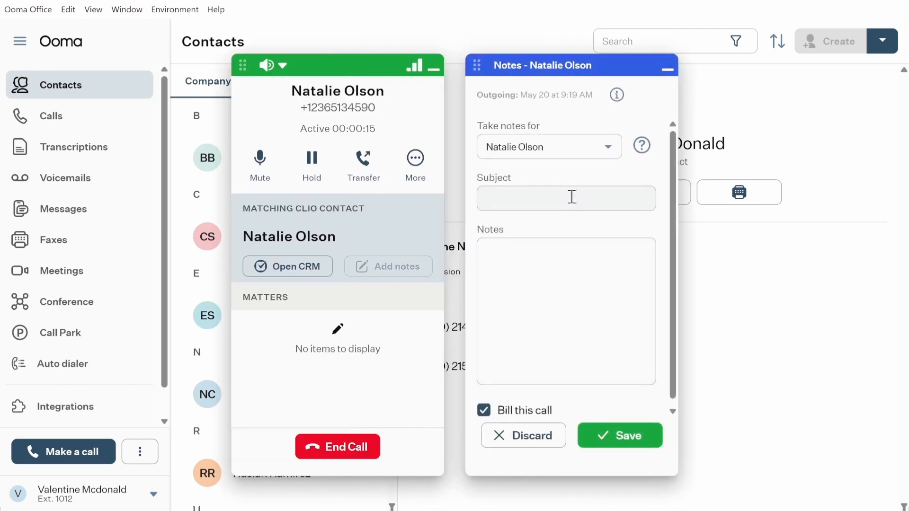
left_click(572, 196)
type("Test")
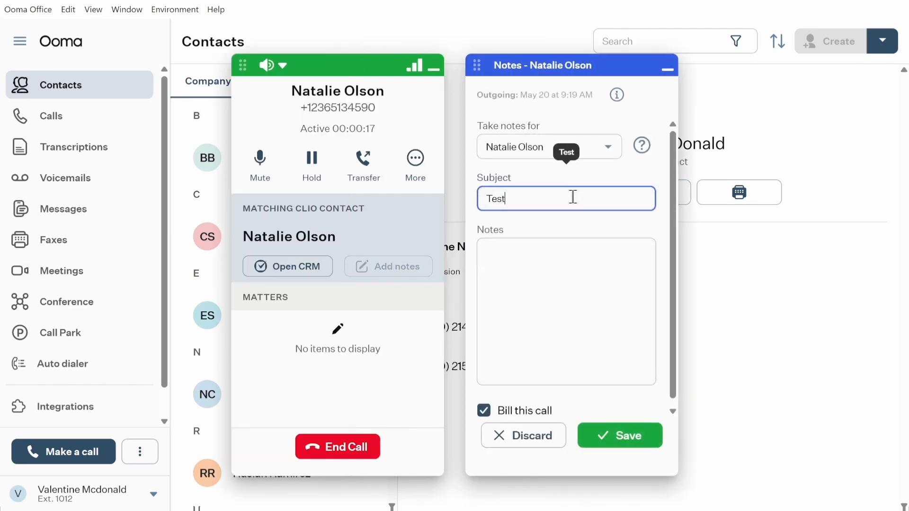
type(" Notes")
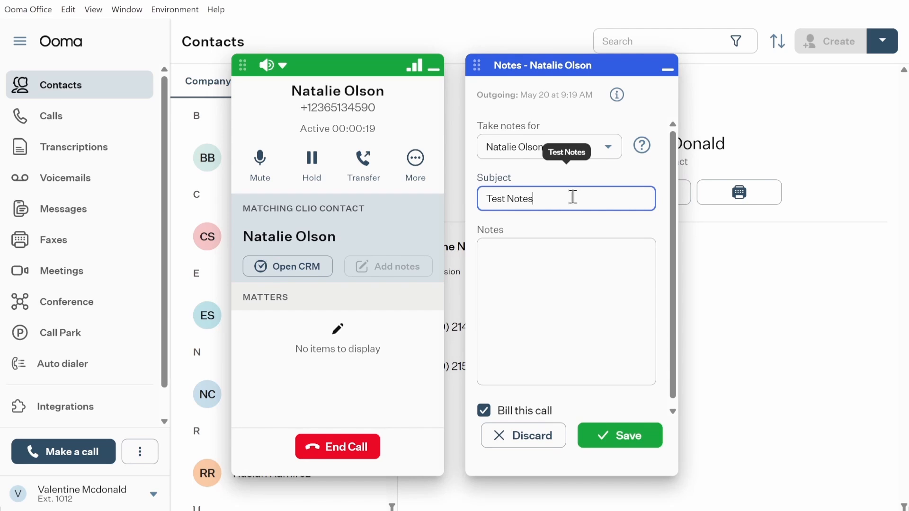
key("Tab")
type("Test")
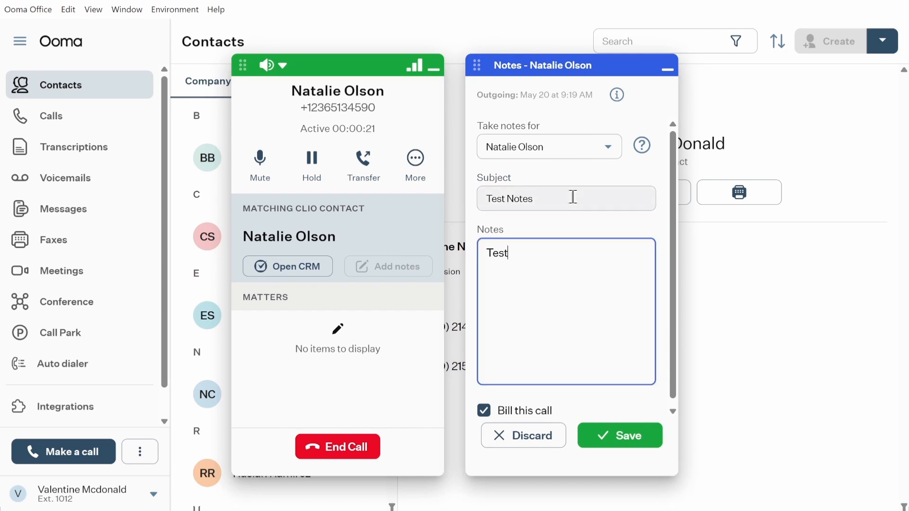
type(" Test Test T")
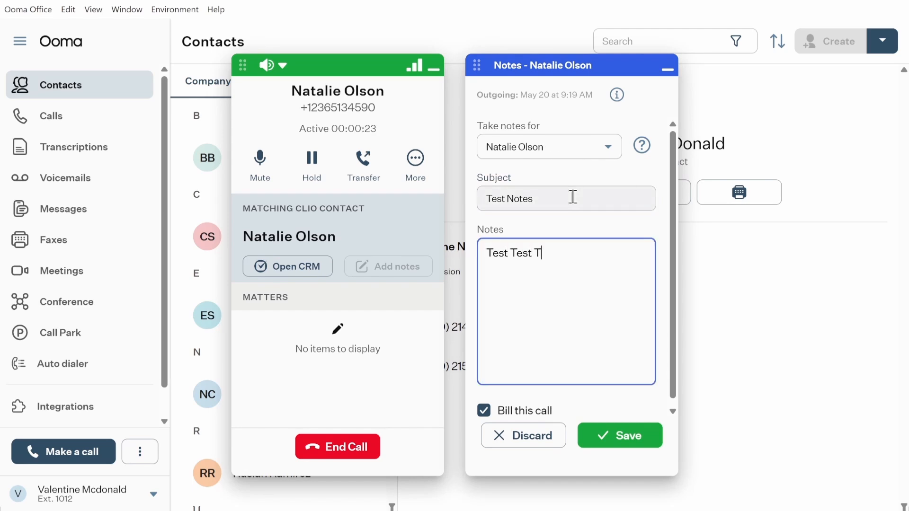
type("t")
left_click(621, 441)
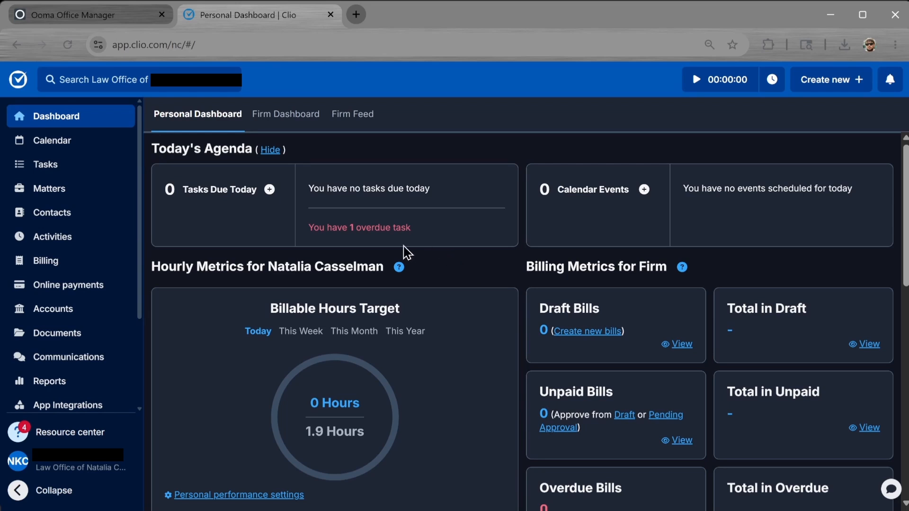
Filter Clio Contacts for 'ols' and open the called contact's record.
left_click(102, 221)
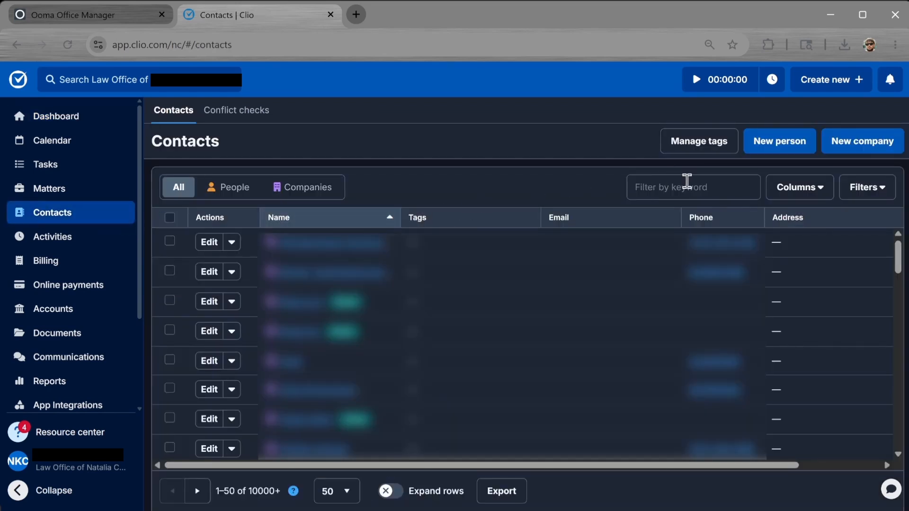
left_click(687, 182)
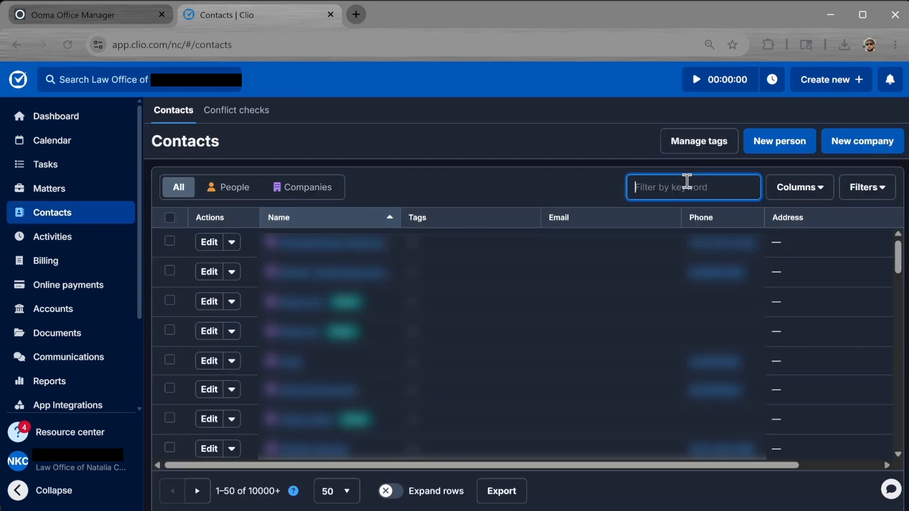
type("ols")
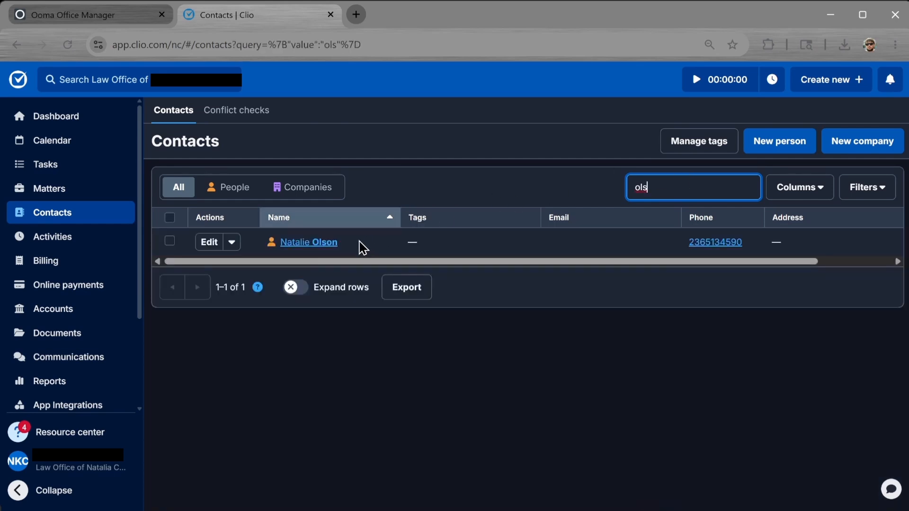
left_click(320, 257)
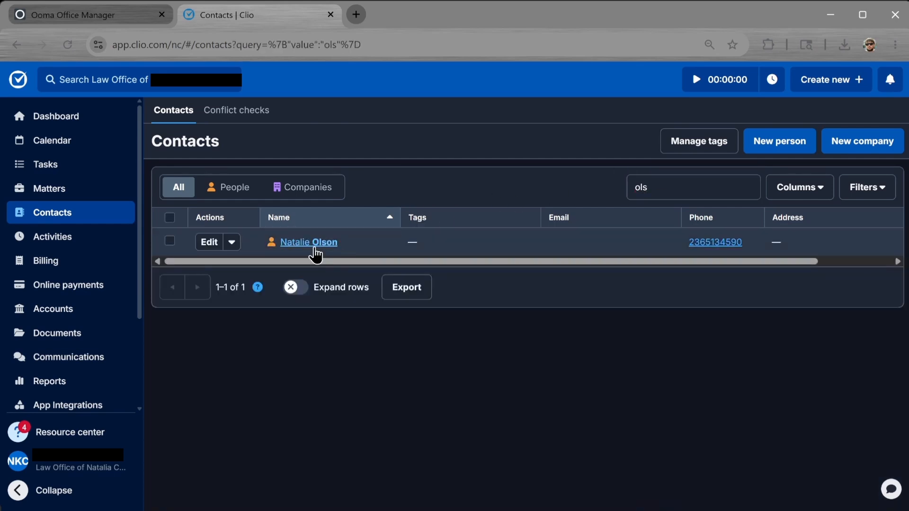
left_click(315, 248)
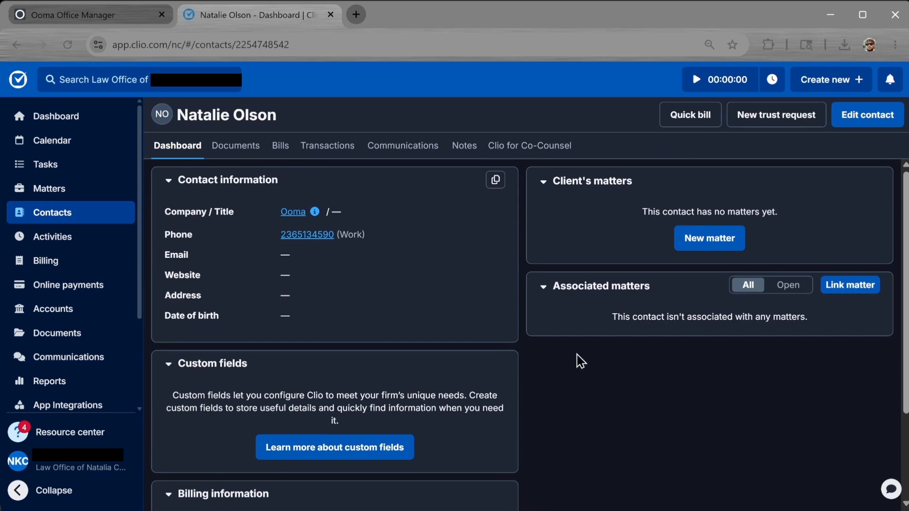
Show the contact's Communications logs and review the logged 9:19 outgoing call entry.
left_click(394, 156)
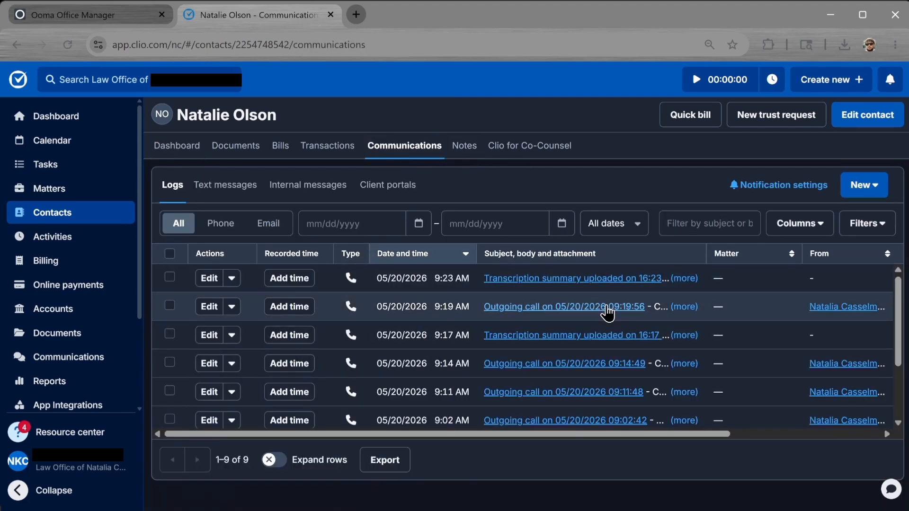
left_click(606, 308)
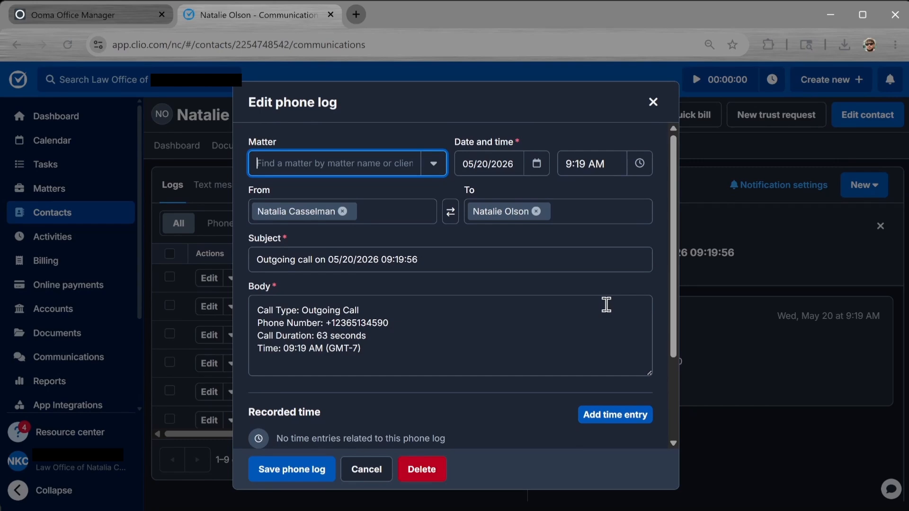
left_click(651, 98)
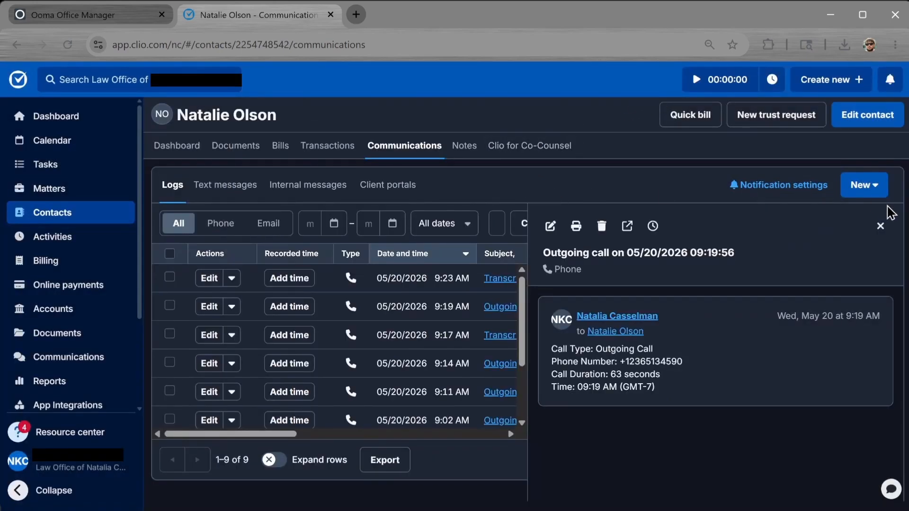
left_click(880, 226)
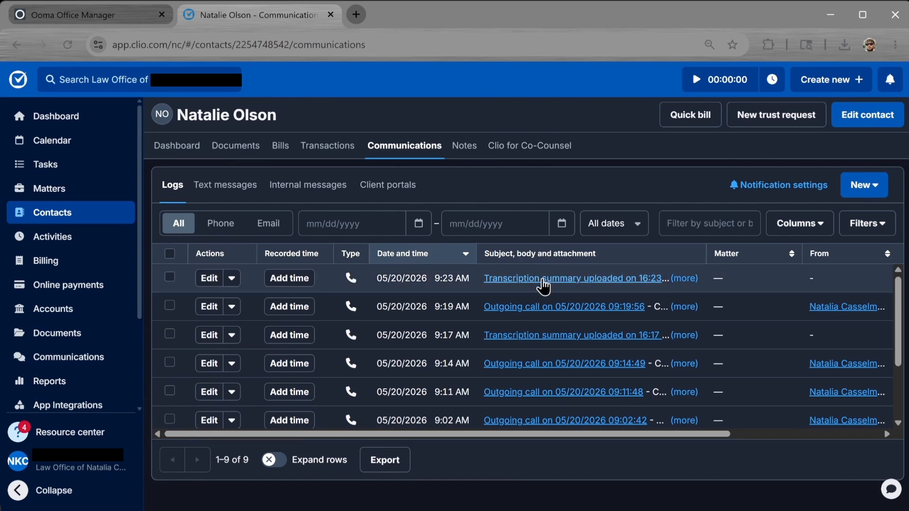
Read through the 16:23 transcription summary log, then close it and its detail panel.
left_click(542, 283)
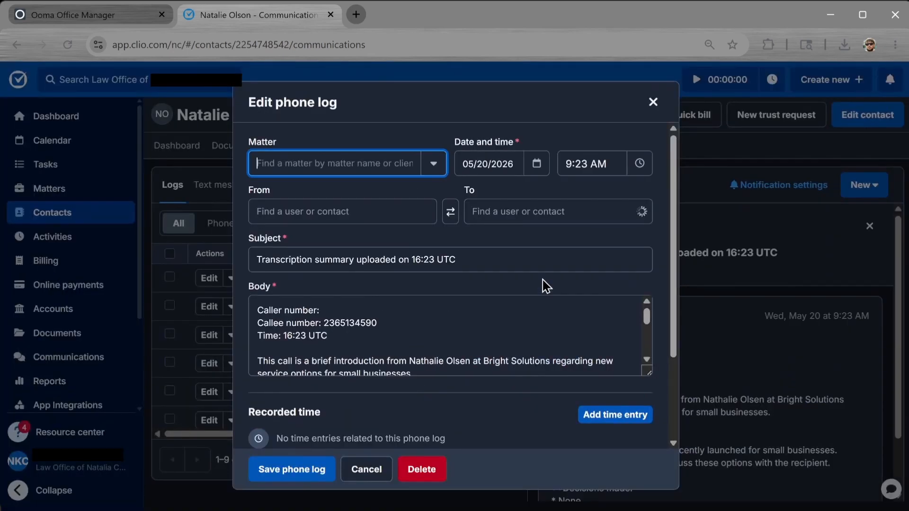
scroll(526, 339, "down", 2)
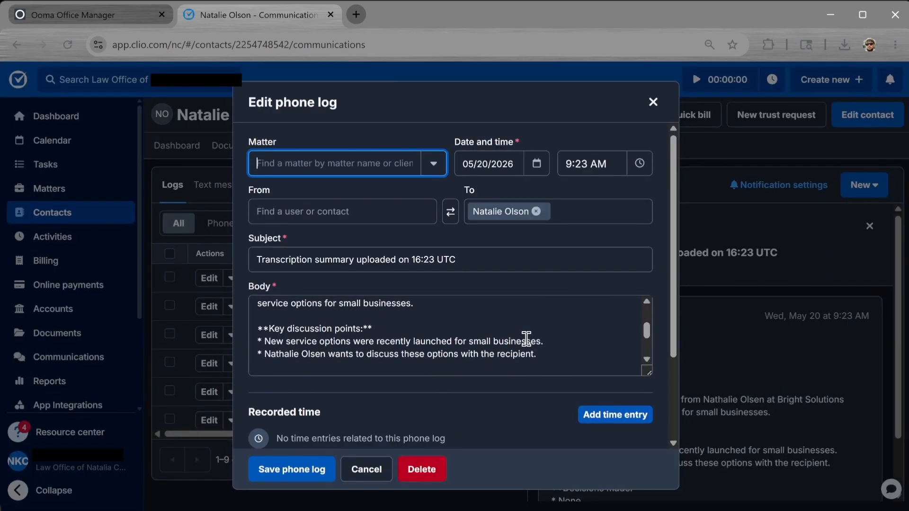
scroll(525, 339, "up", 3)
scroll(525, 339, "down", 3)
scroll(525, 339, "down", 3)
scroll(568, 284, "down", 2)
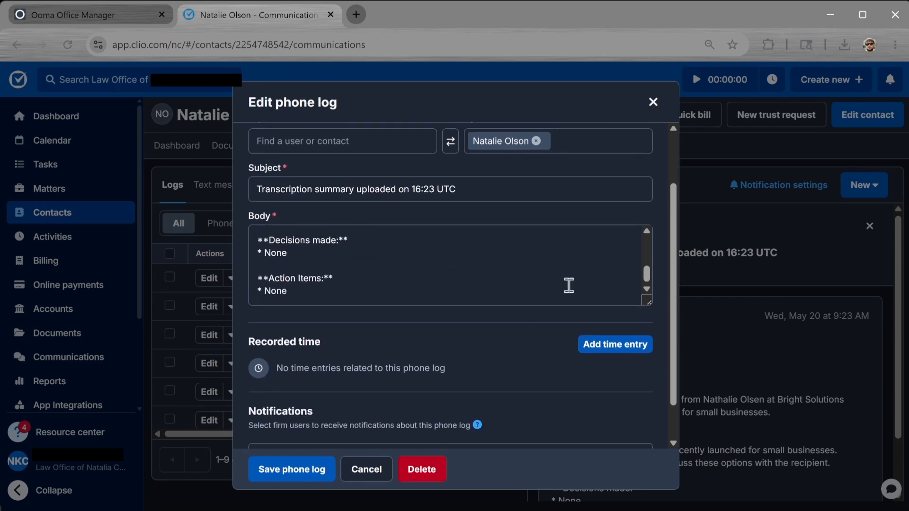
left_click(653, 104)
left_click(875, 226)
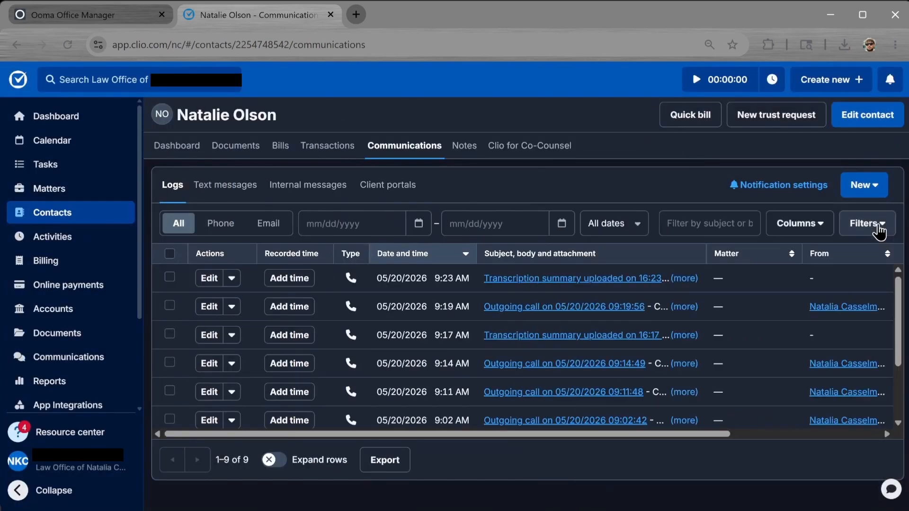
Check the contact's recording and transcription documents, then open the 'Test Notes' note.
left_click(258, 153)
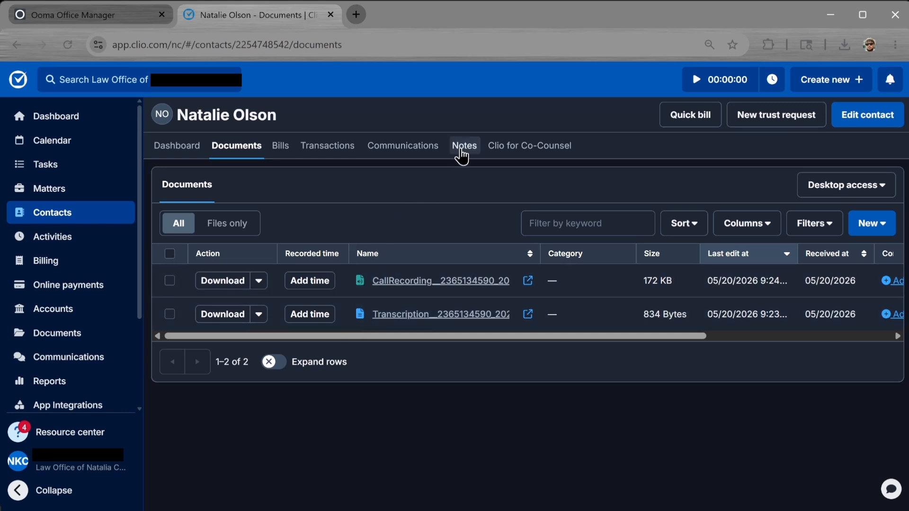
left_click(462, 157)
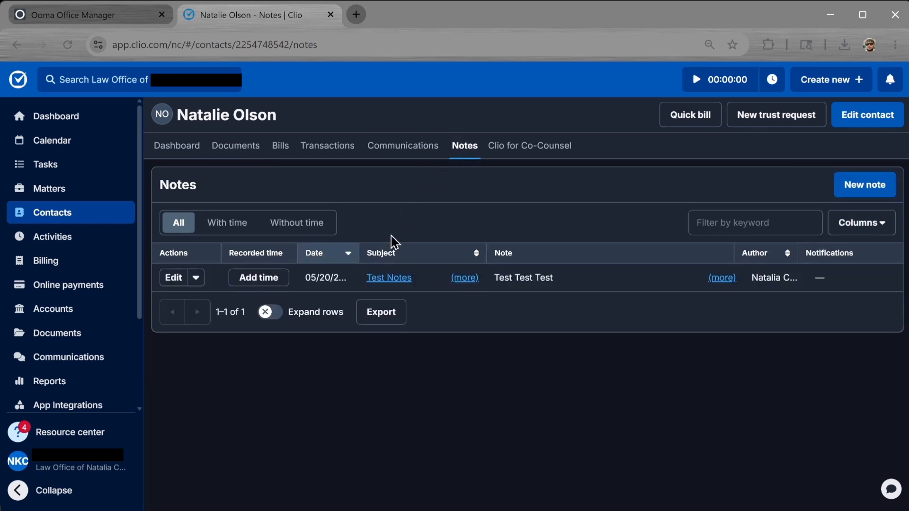
left_click(388, 279)
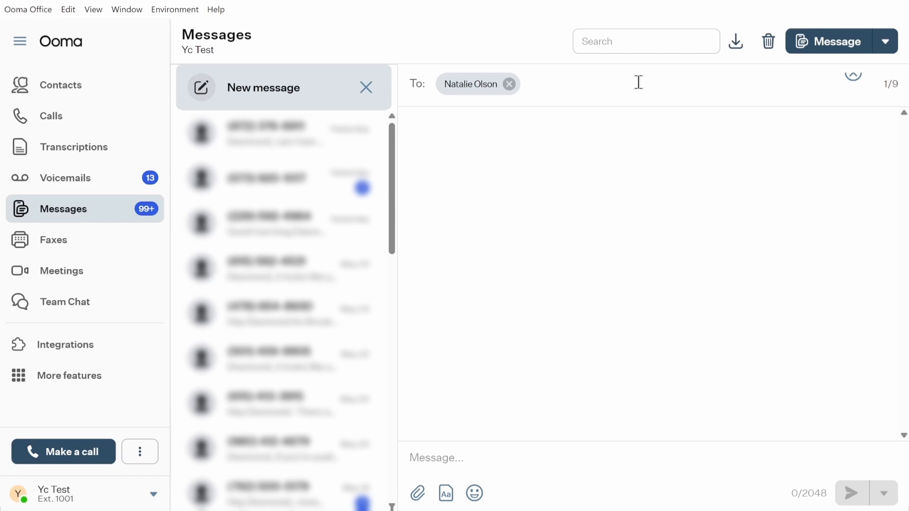
Send the contact the text 'Test Message to [contact's first name]!' from Messages.
left_click(473, 453)
type("Test Message to Natalie!")
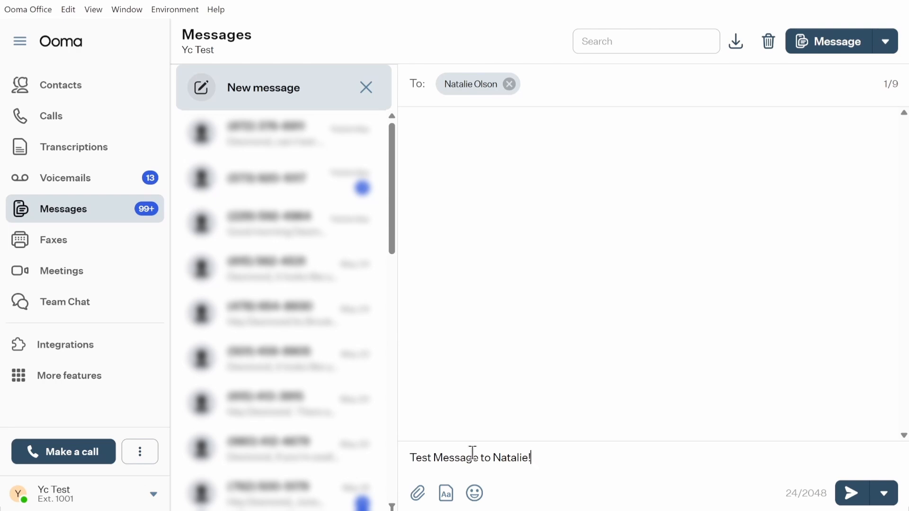
left_click(850, 493)
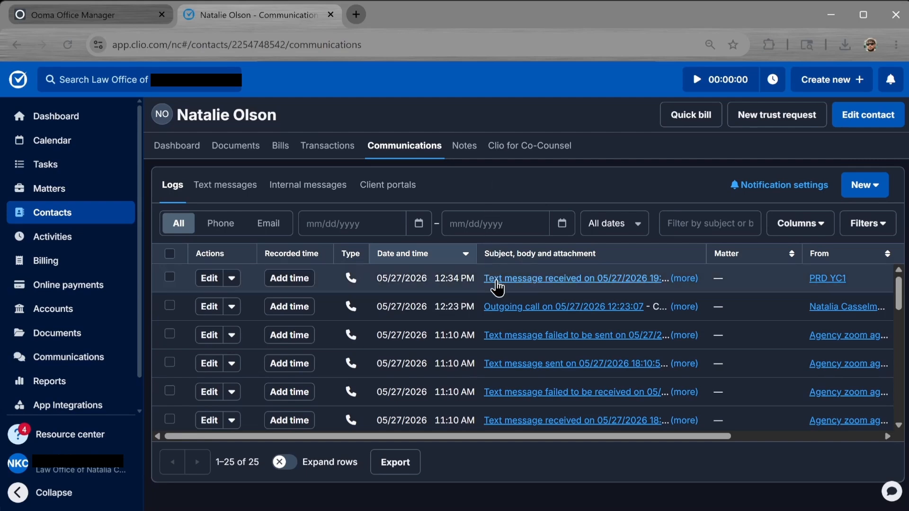
Open the top 'Text message received' log and highlight the test message in its Body.
left_click(497, 283)
left_click_drag(362, 310, 256, 313)
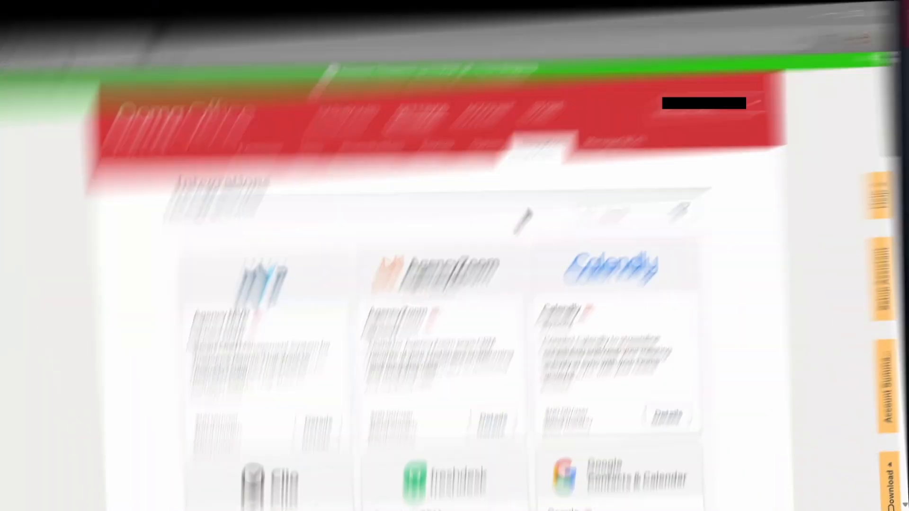
Scroll the Apps integrations catalog past Clio Manage down to Zendesk Support and Zoho CRM.
scroll(533, 200, "down", 3)
scroll(533, 200, "down", 2)
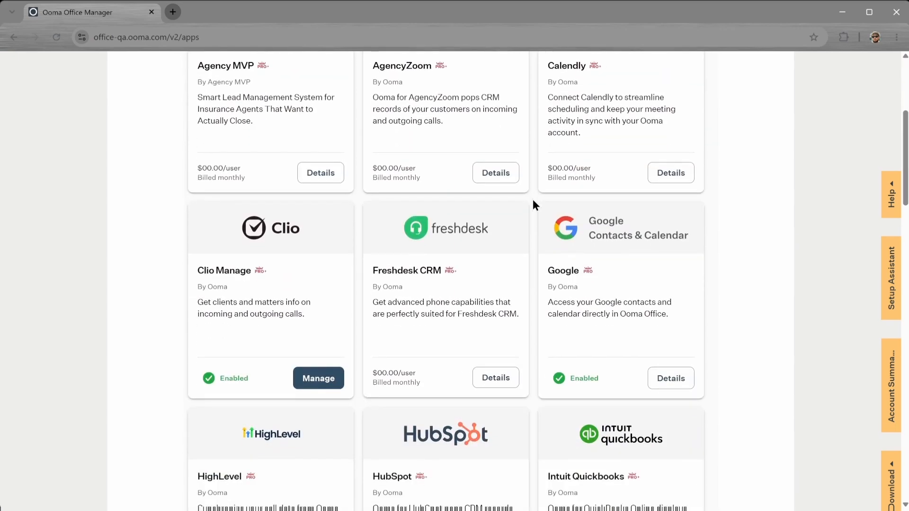
scroll(533, 201, "down", 2)
scroll(532, 200, "down", 4)
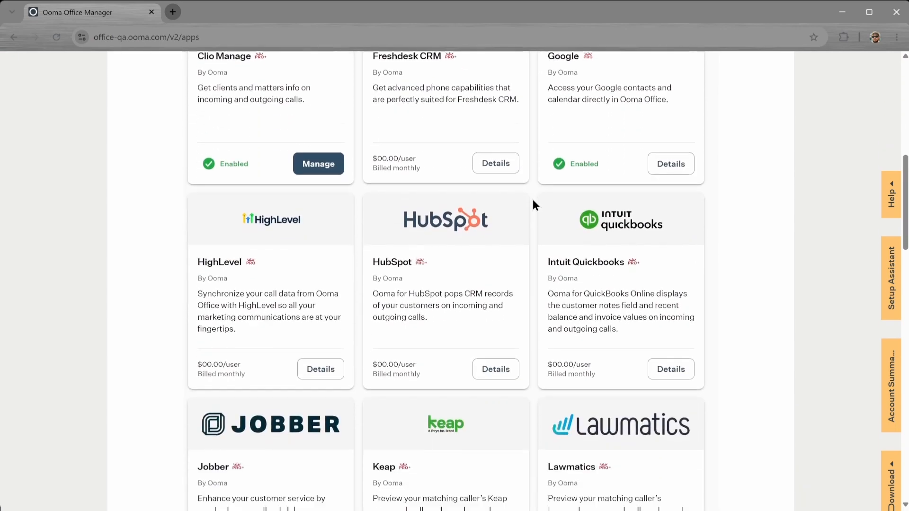
scroll(533, 200, "down", 2)
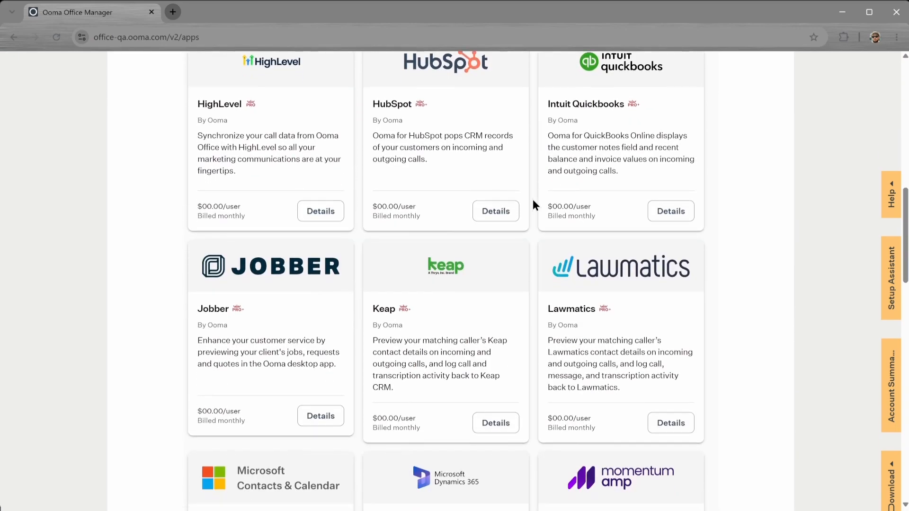
scroll(533, 200, "down", 3)
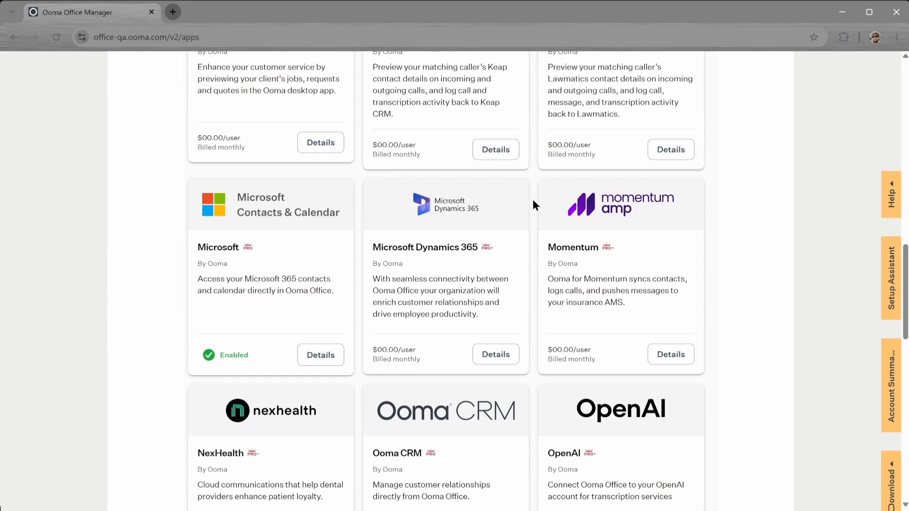
scroll(532, 200, "down", 3)
scroll(532, 200, "down", 3)
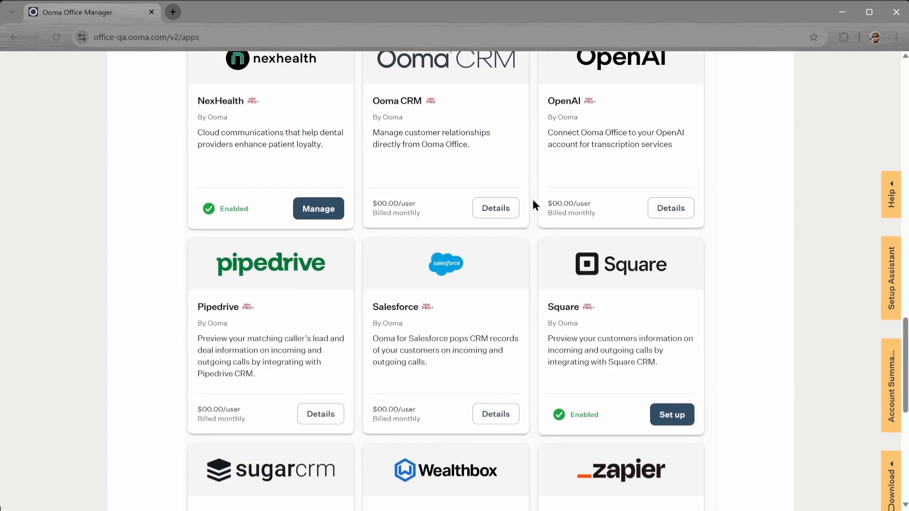
scroll(533, 199, "down", 3)
scroll(533, 200, "down", 3)
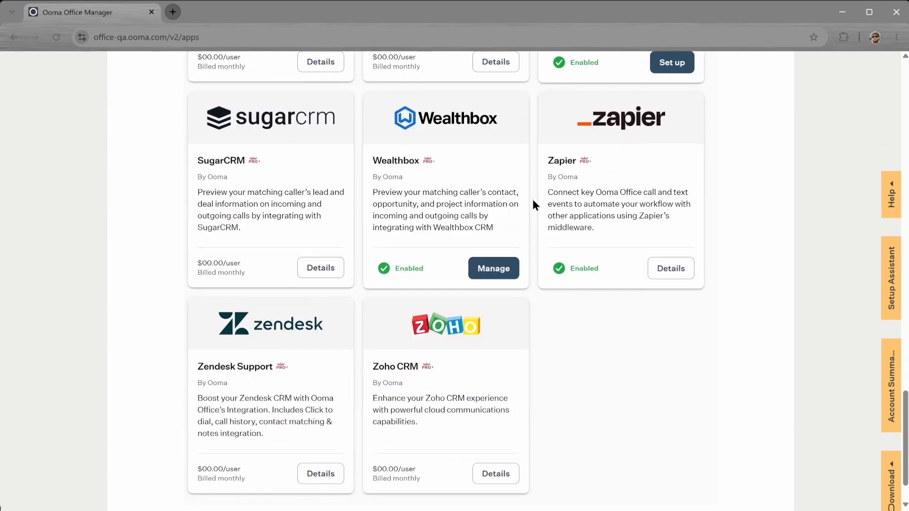
scroll(532, 200, "down", 1)
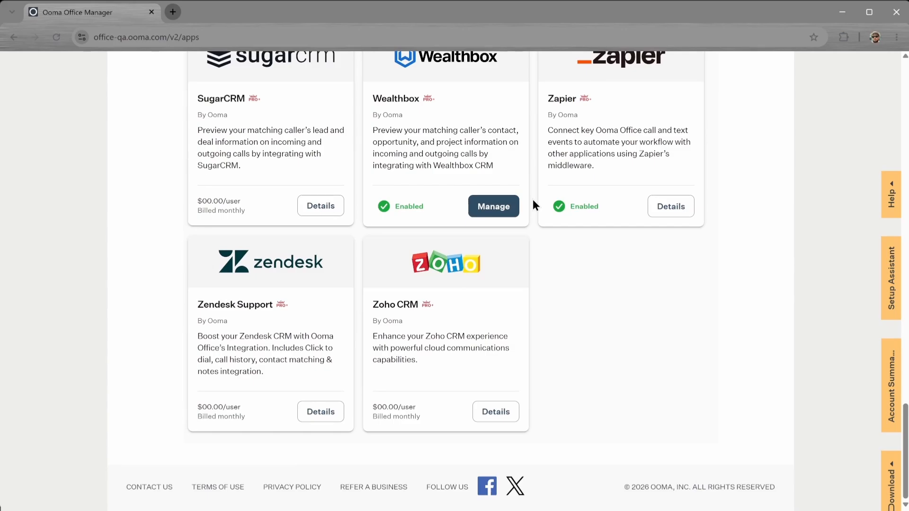